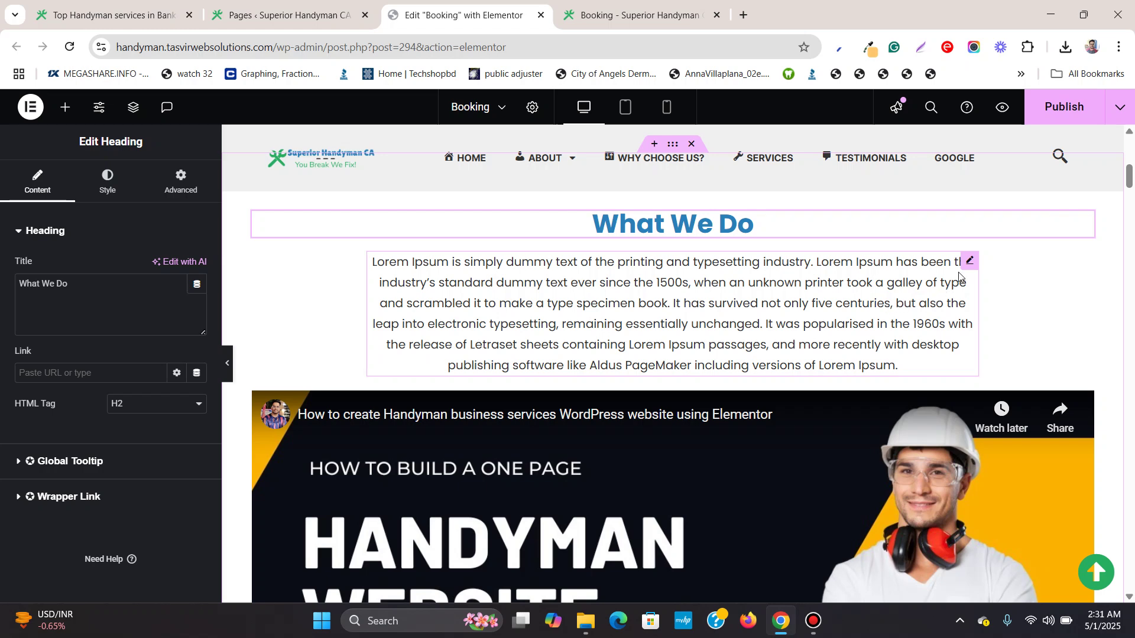
pyautogui.scroll(-2, 1076, 276)
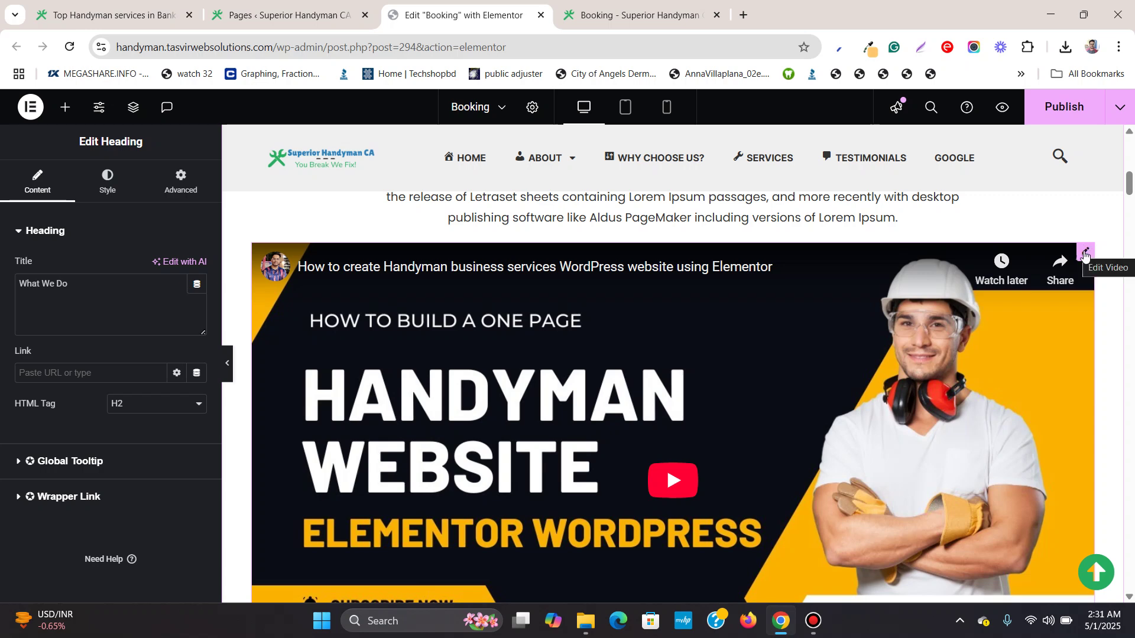
pyautogui.scroll(1, 1054, 294)
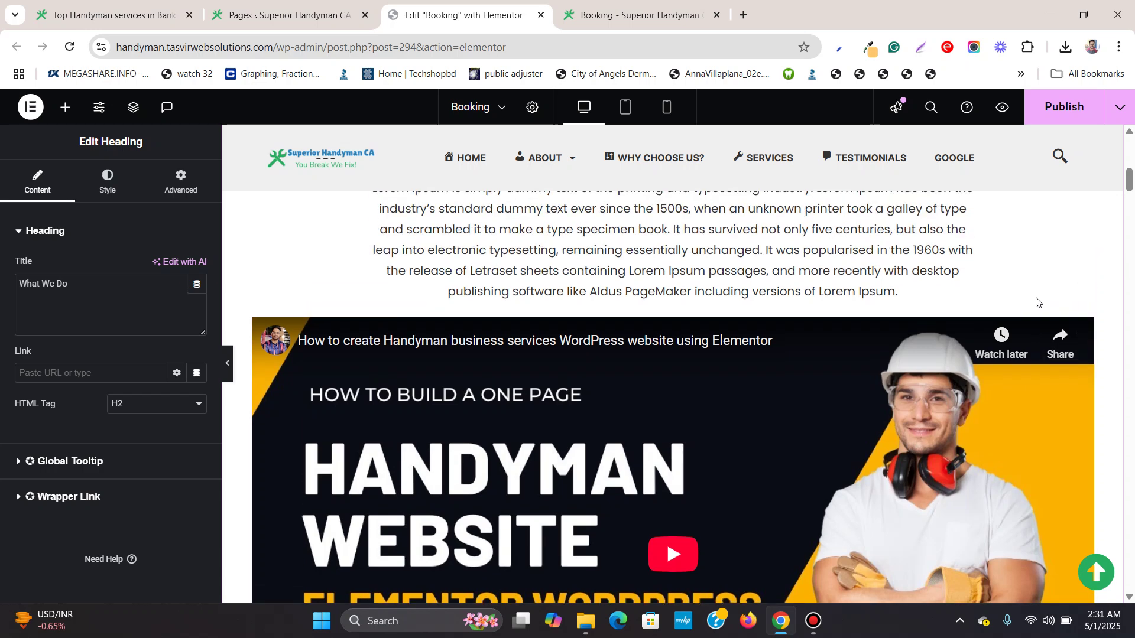
# Select the Handyman tutorial video widget so the panel shows Edit Video
pyautogui.click(1088, 327)
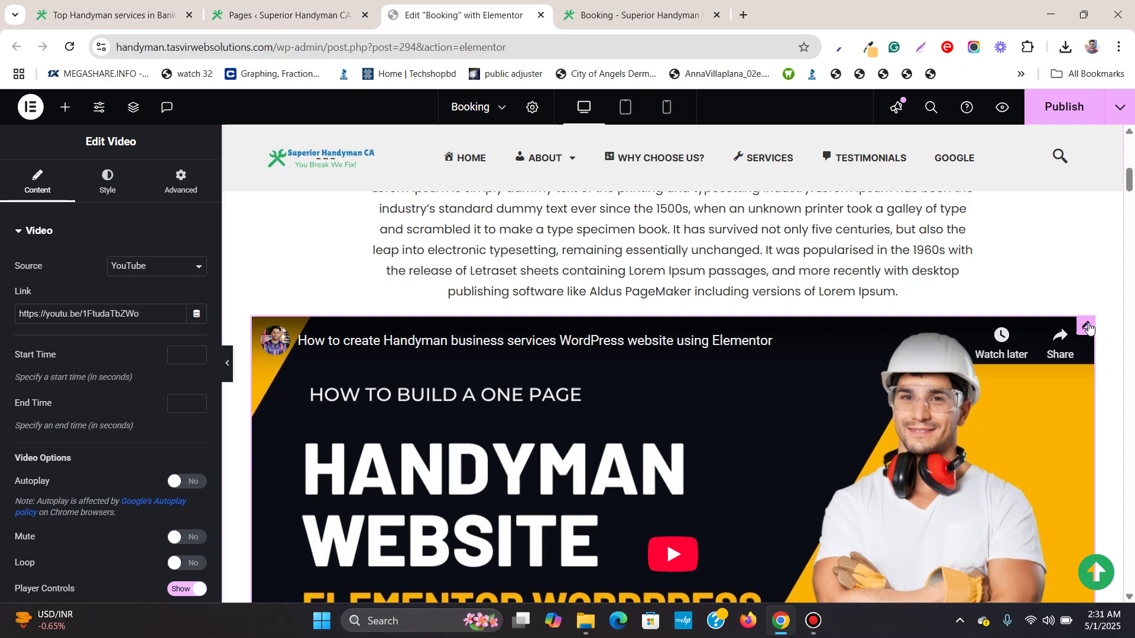
pyautogui.scroll(2, 1065, 304)
pyautogui.scroll(-1, 1020, 293)
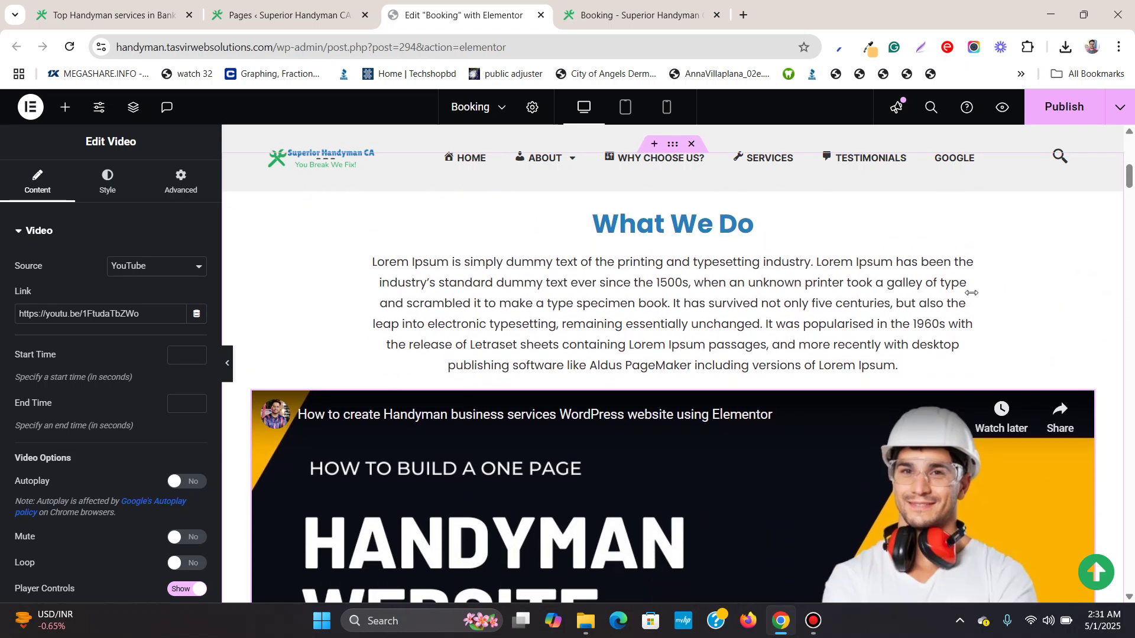
pyautogui.scroll(-1, 1057, 360)
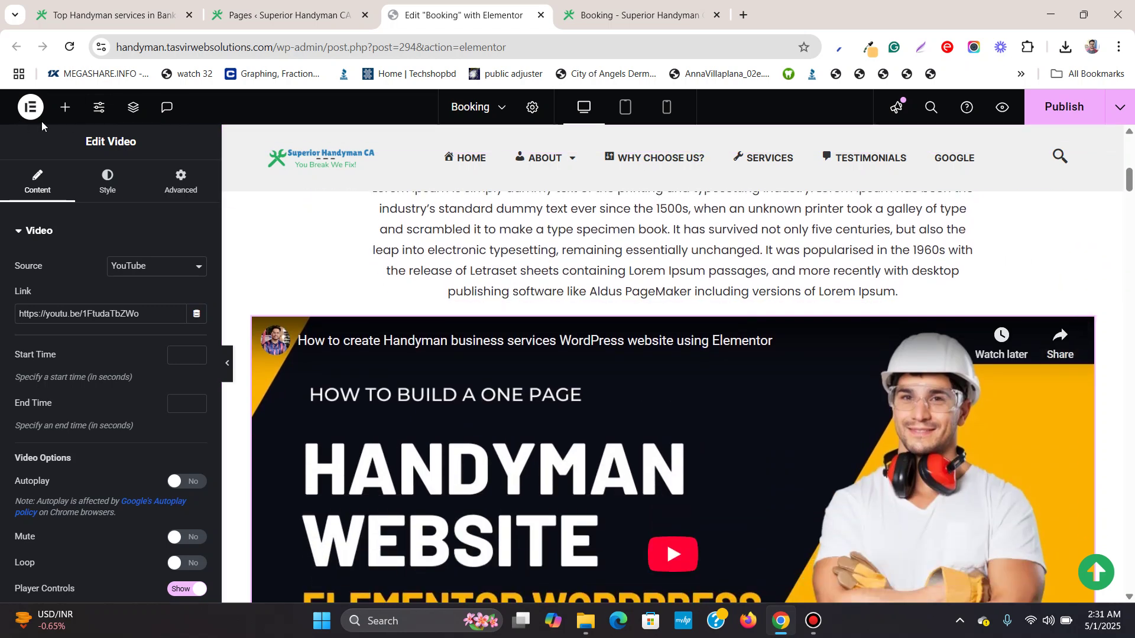
pyautogui.click(65, 107)
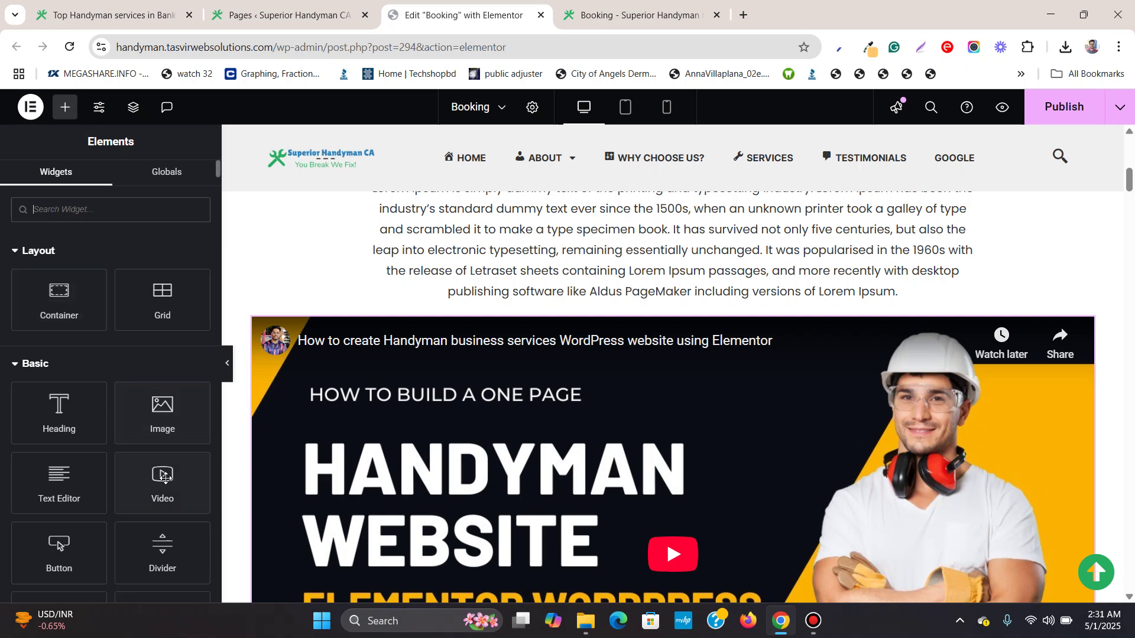
pyautogui.moveTo(162, 482); pyautogui.dragTo(430, 330)
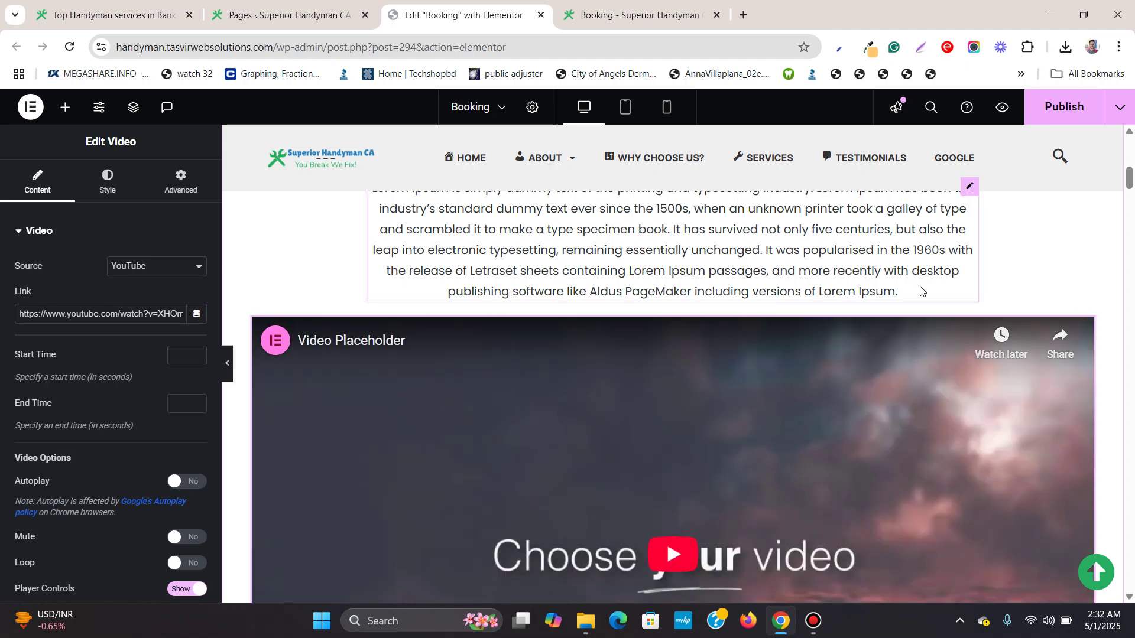
pyautogui.rightClick(1082, 326)
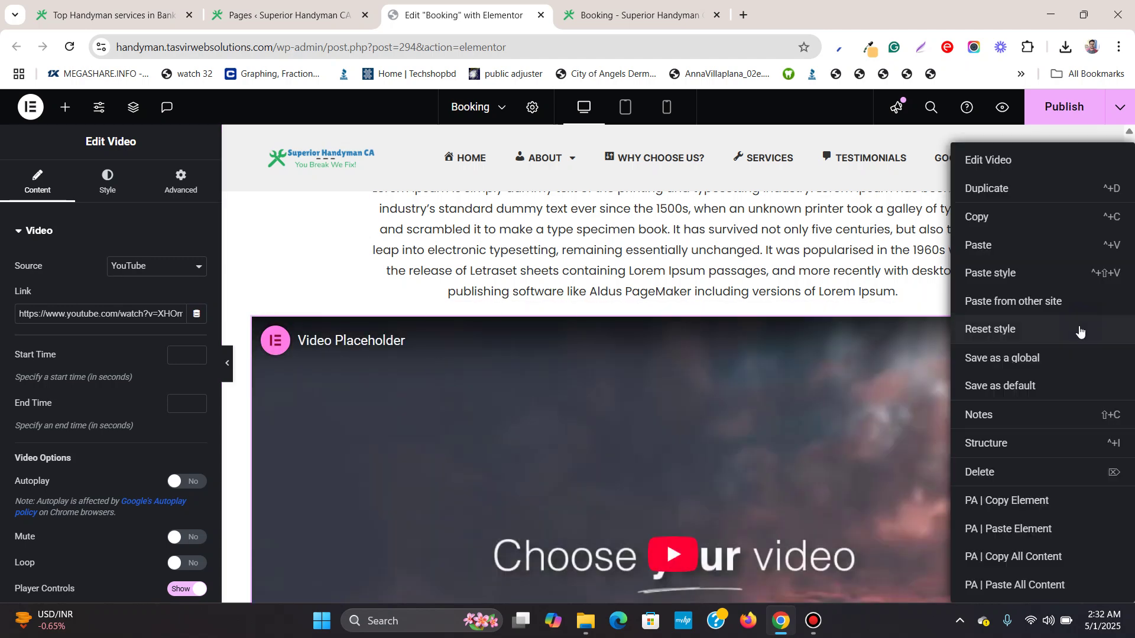
pyautogui.click(1010, 472)
pyautogui.scroll(3, 976, 356)
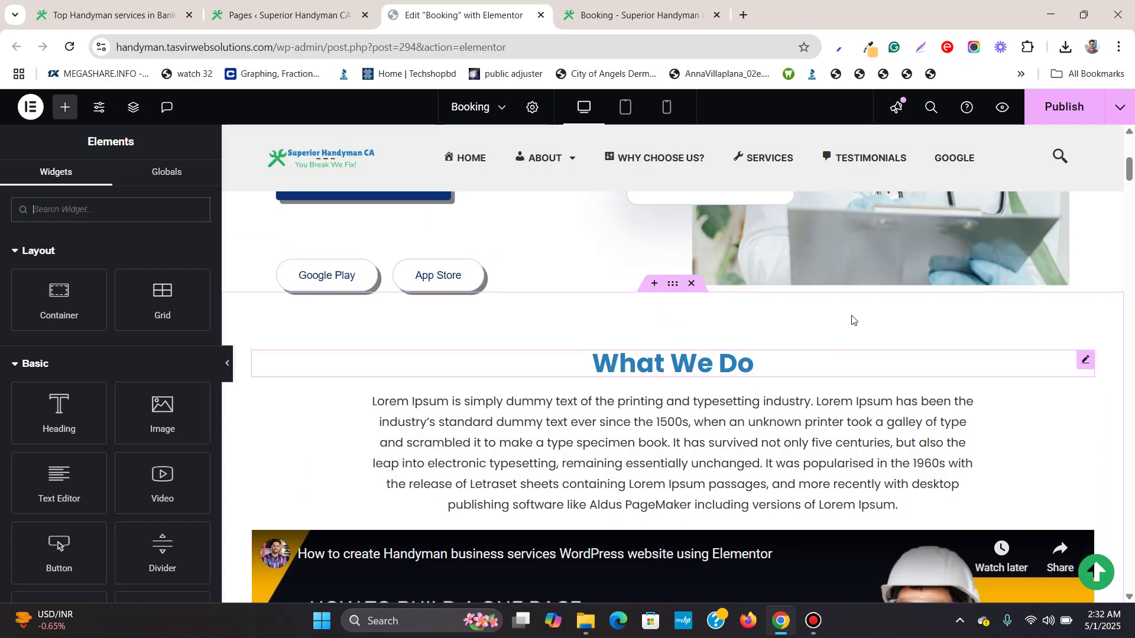
pyautogui.scroll(-2, 1064, 338)
pyautogui.scroll(-2, 1105, 322)
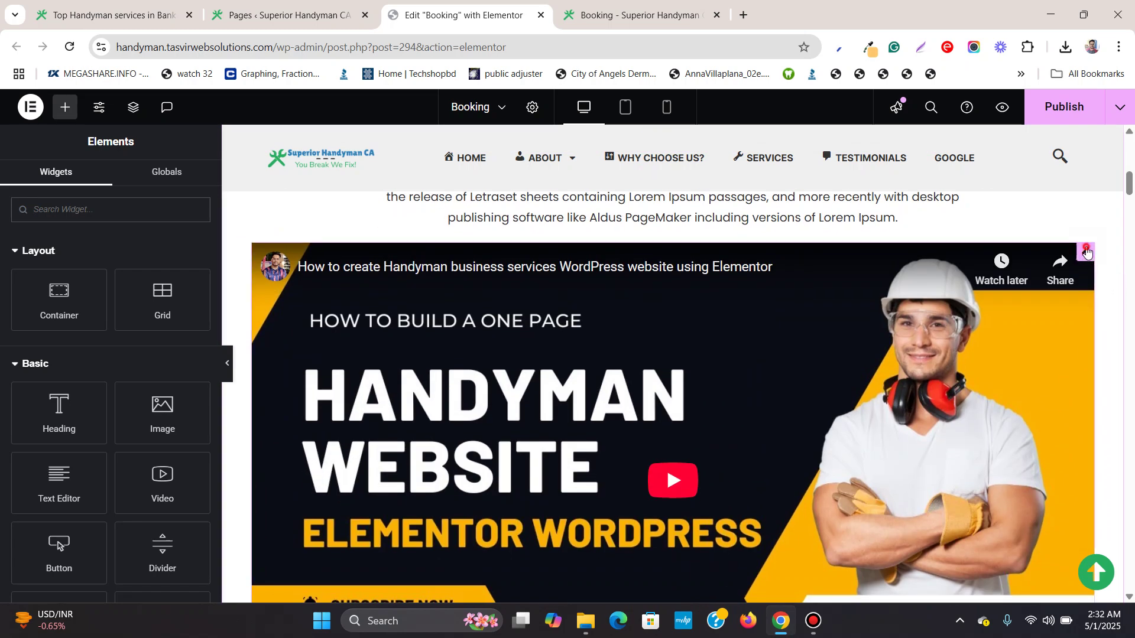
pyautogui.click(1087, 255)
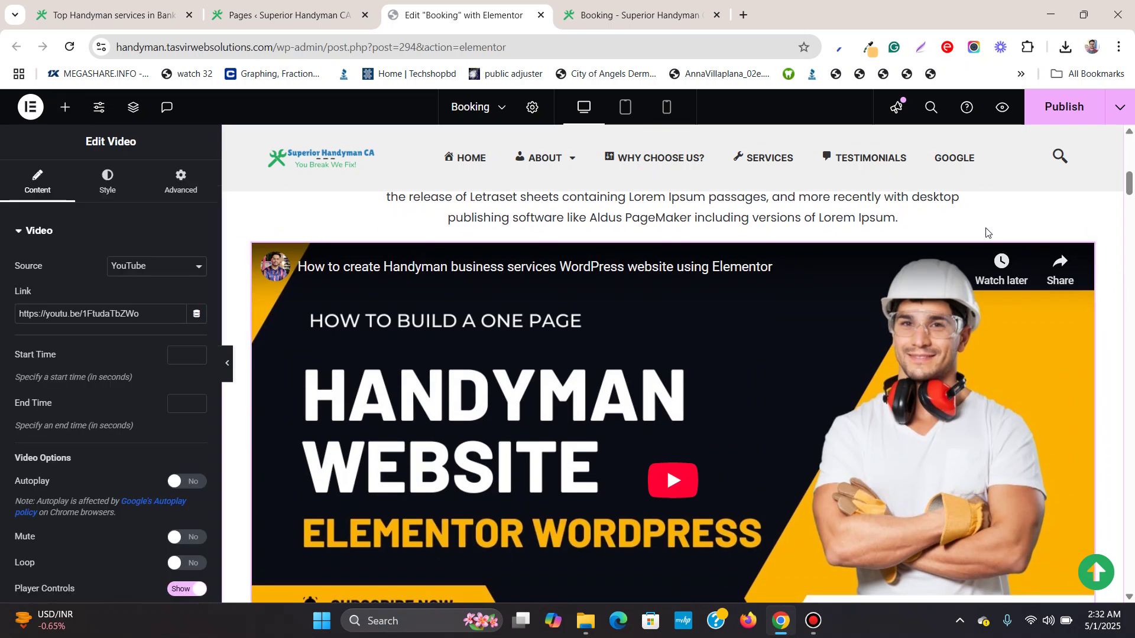
pyautogui.scroll(2, 984, 235)
pyautogui.scroll(2, 980, 239)
pyautogui.scroll(-1, 976, 242)
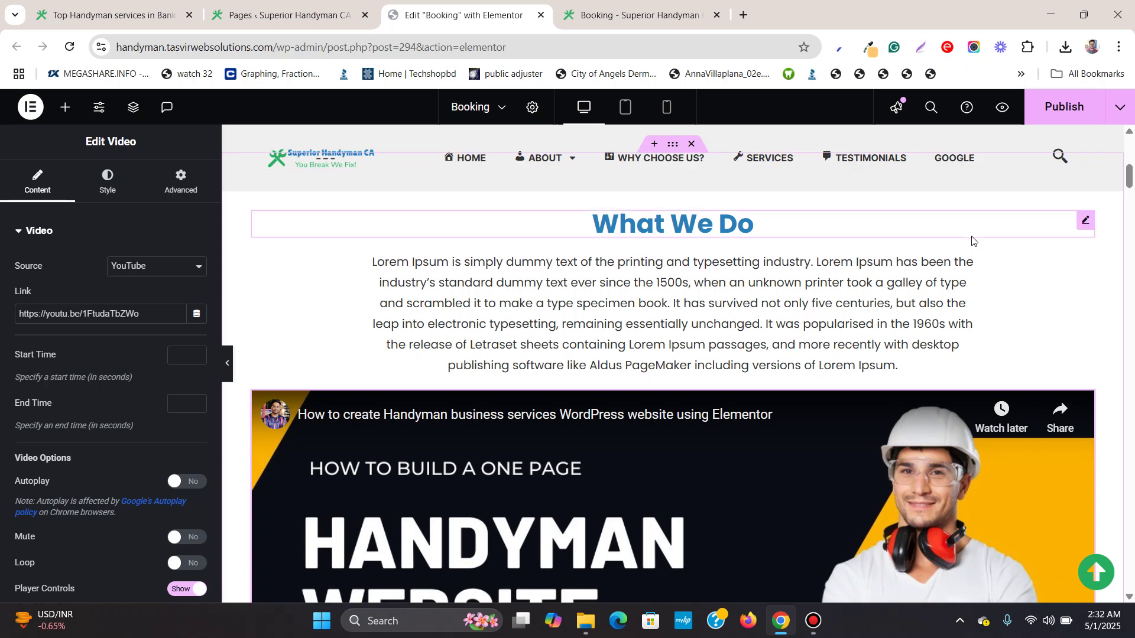
pyautogui.scroll(-1, 973, 241)
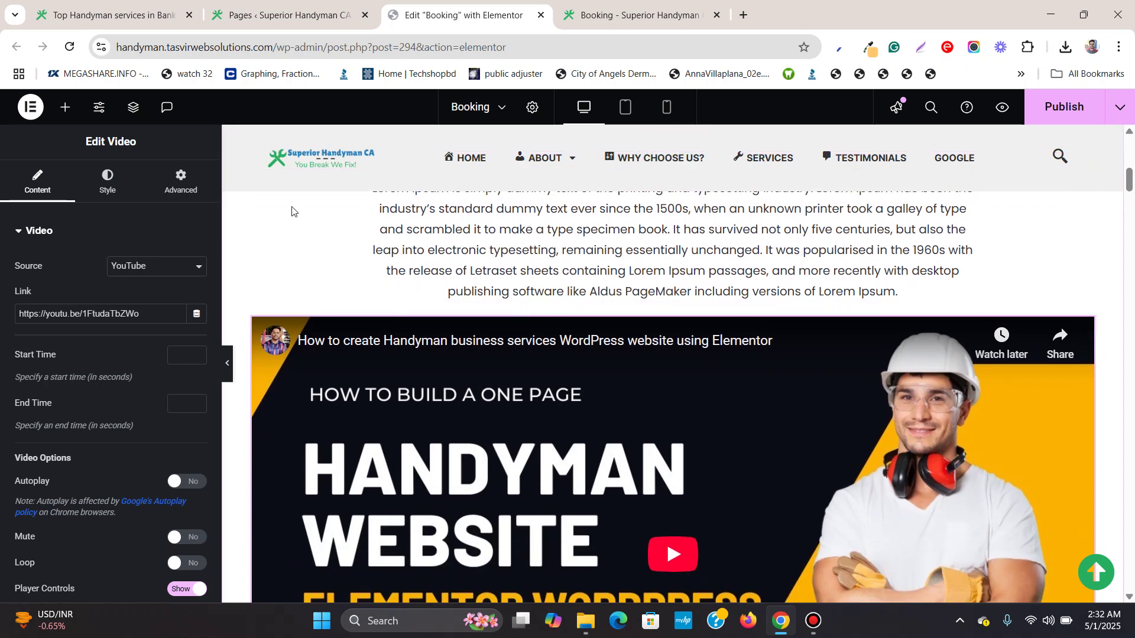
# In the Layout section, set the video's Width to Custom at 800 px
pyautogui.click(185, 182)
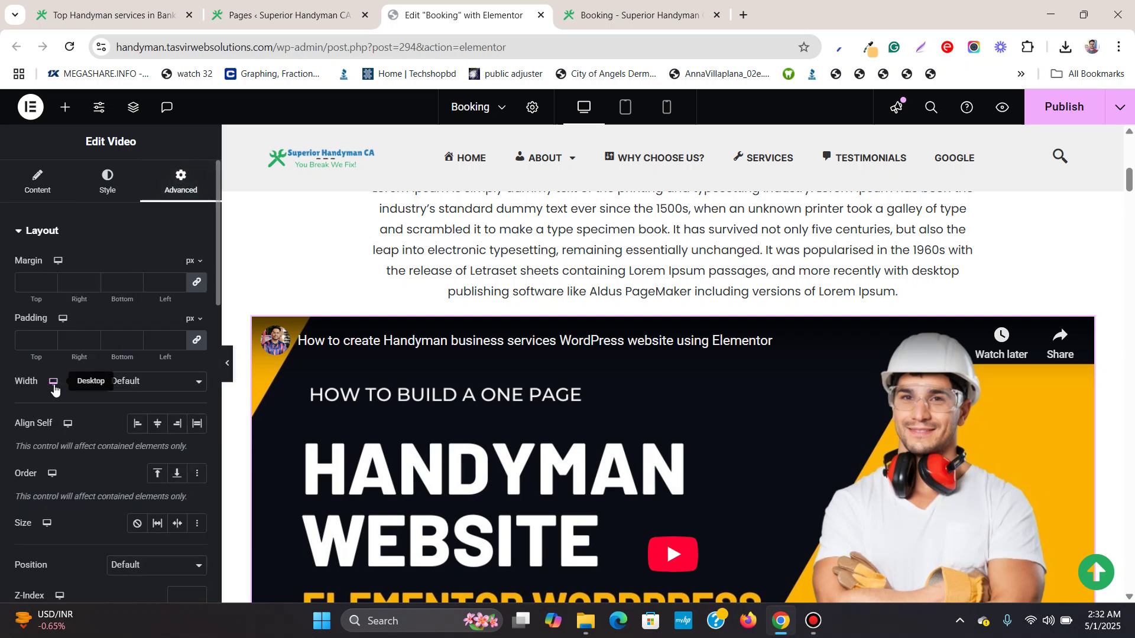
pyautogui.click(148, 382)
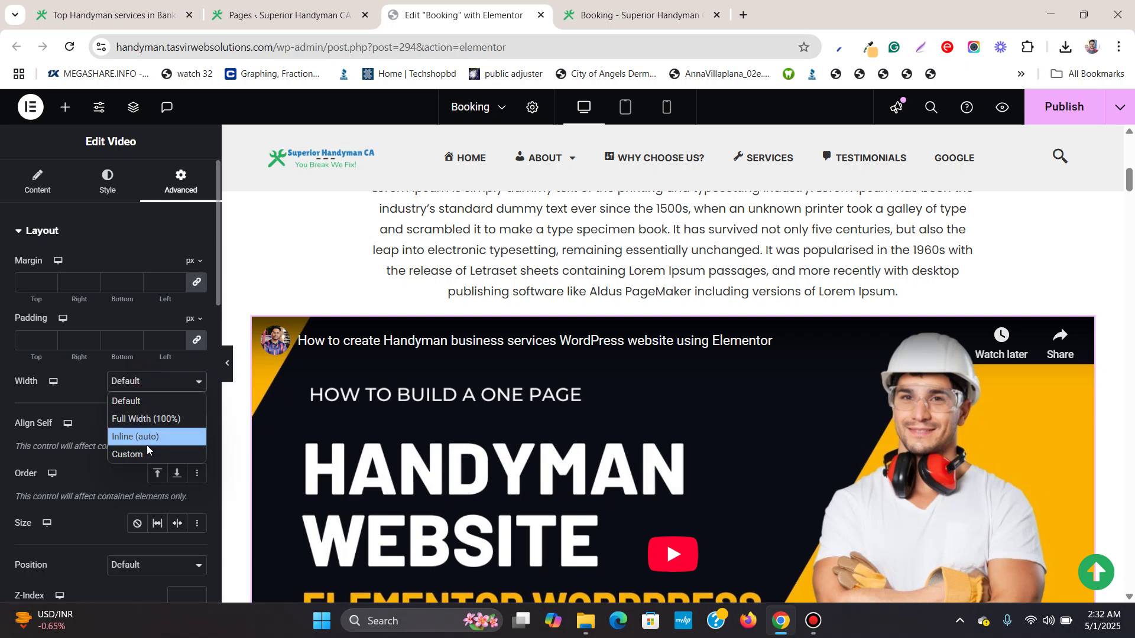
pyautogui.click(127, 454)
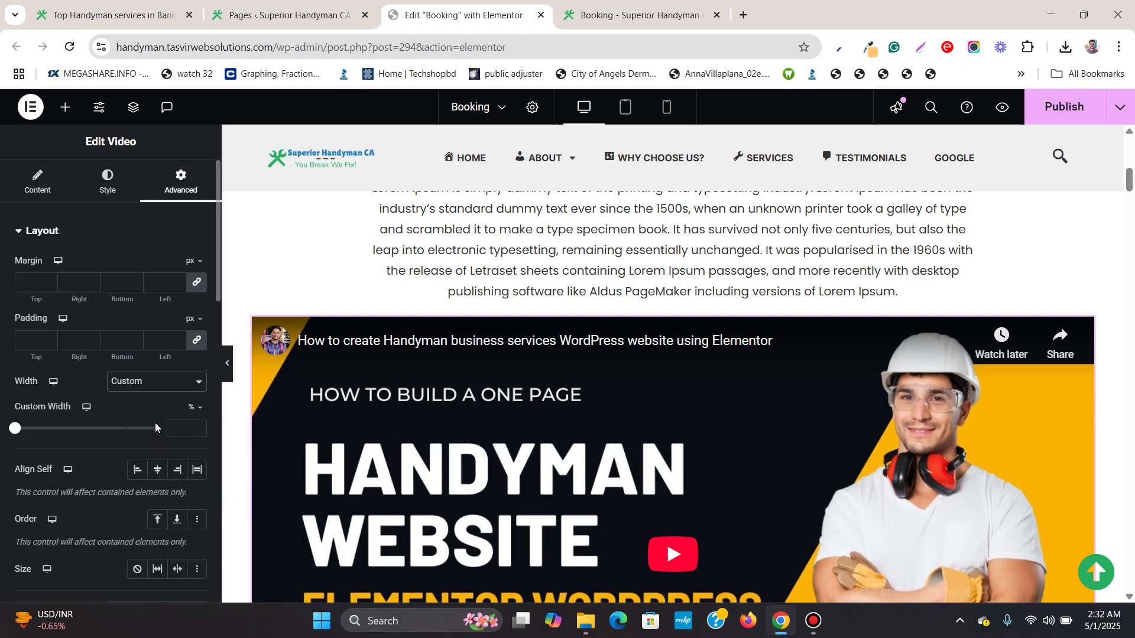
pyautogui.moveTo(16, 429); pyautogui.dragTo(92, 429)
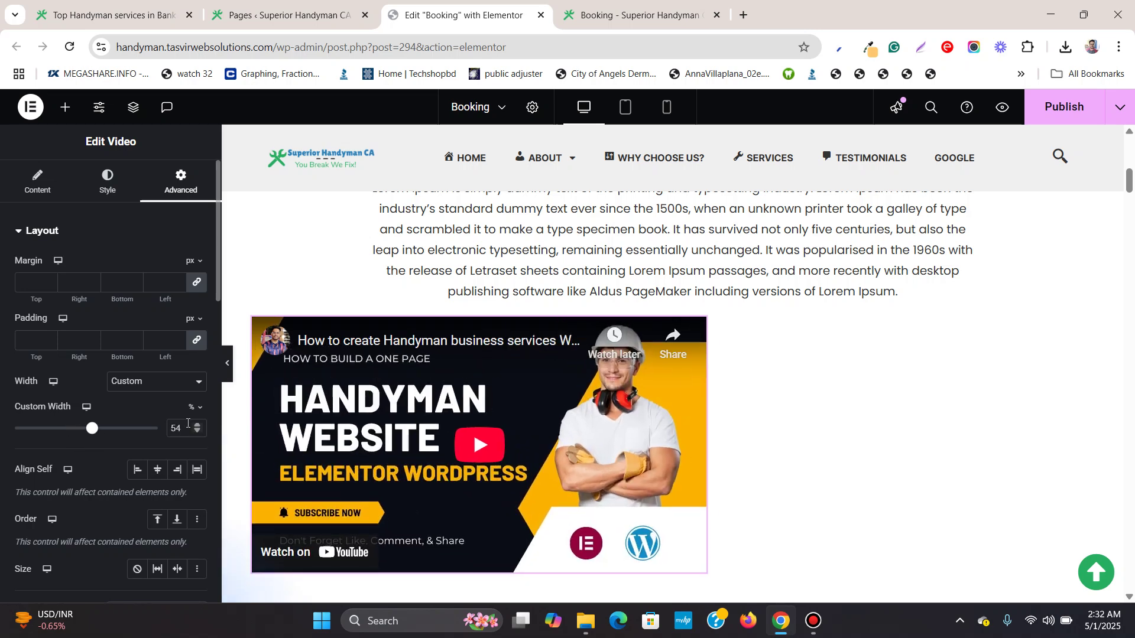
pyautogui.click(195, 410)
pyautogui.click(193, 417)
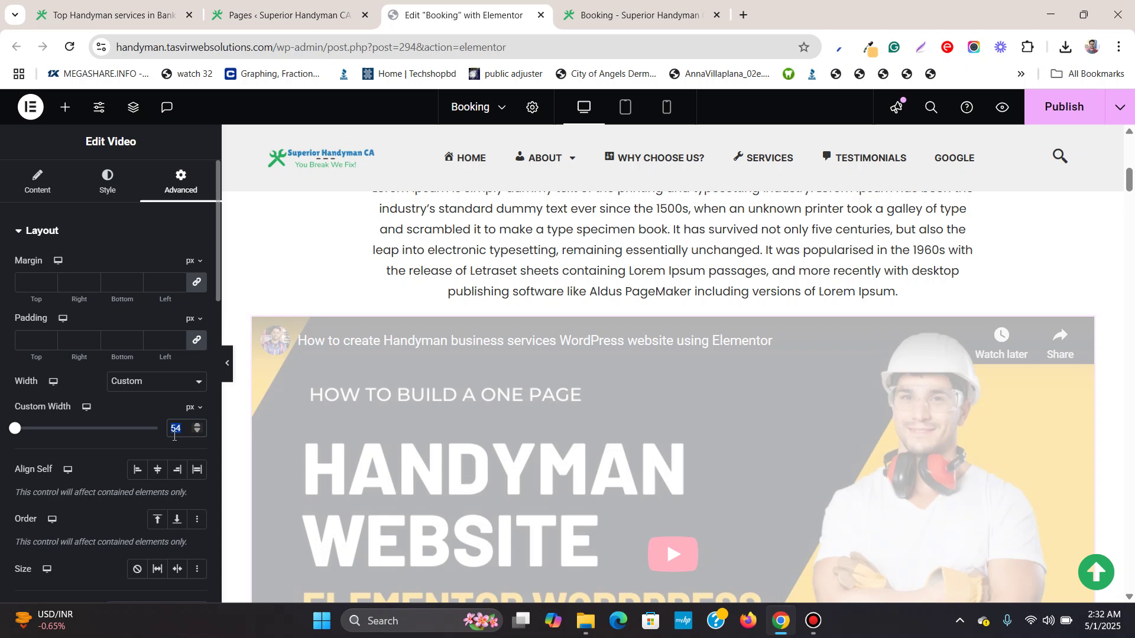
pyautogui.write('800')
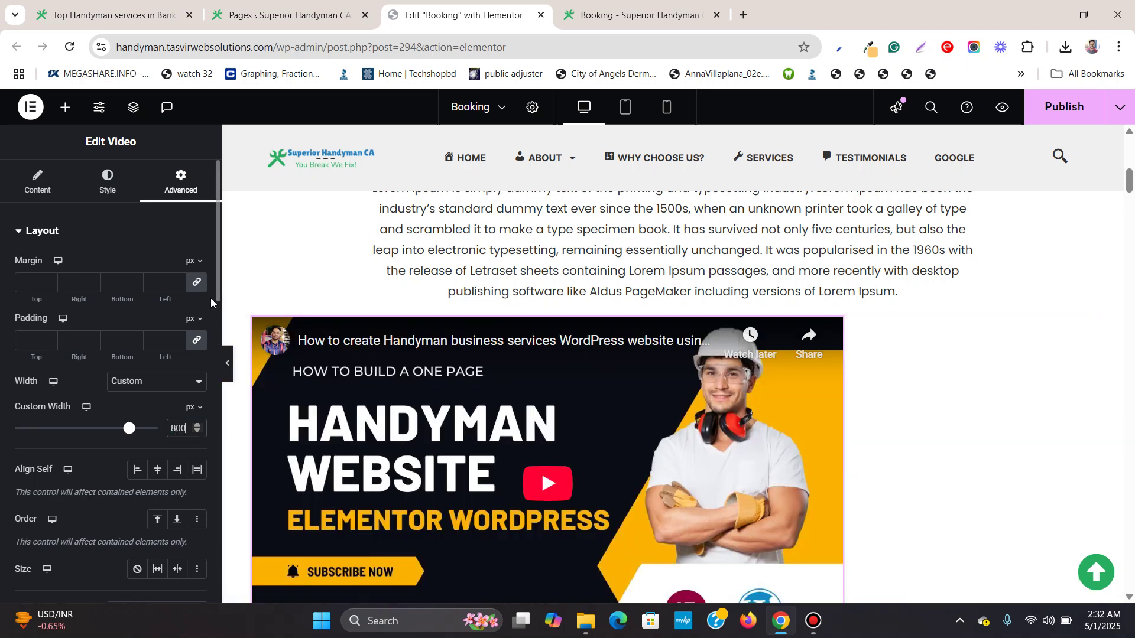
pyautogui.scroll(3, 359, 264)
pyautogui.scroll(3, 358, 264)
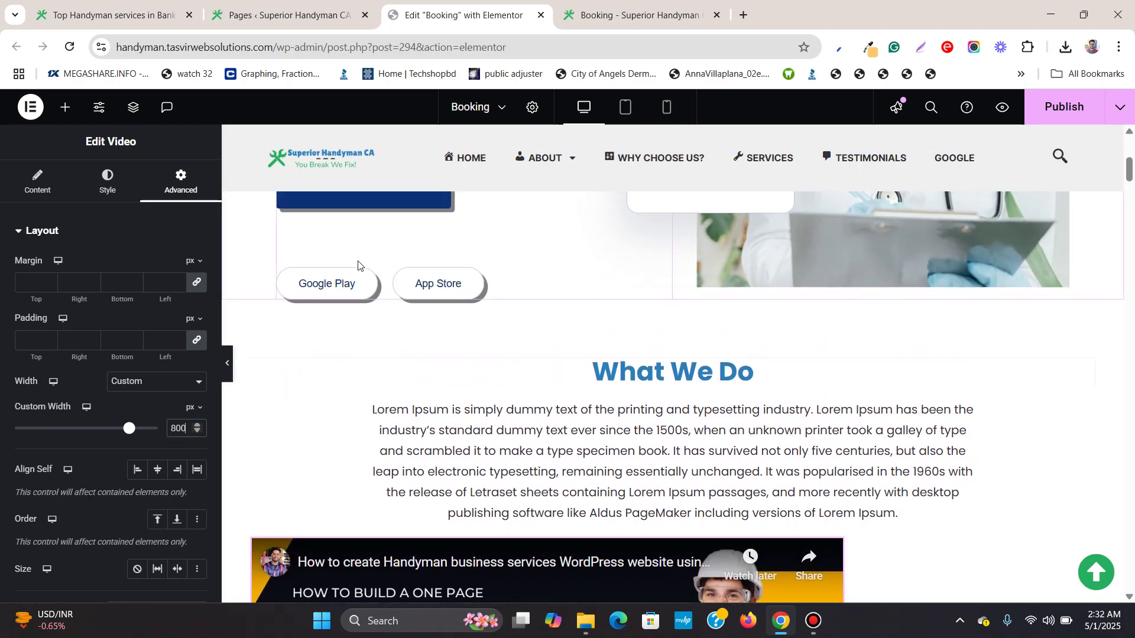
pyautogui.scroll(-3, 359, 264)
pyautogui.scroll(-2, 373, 257)
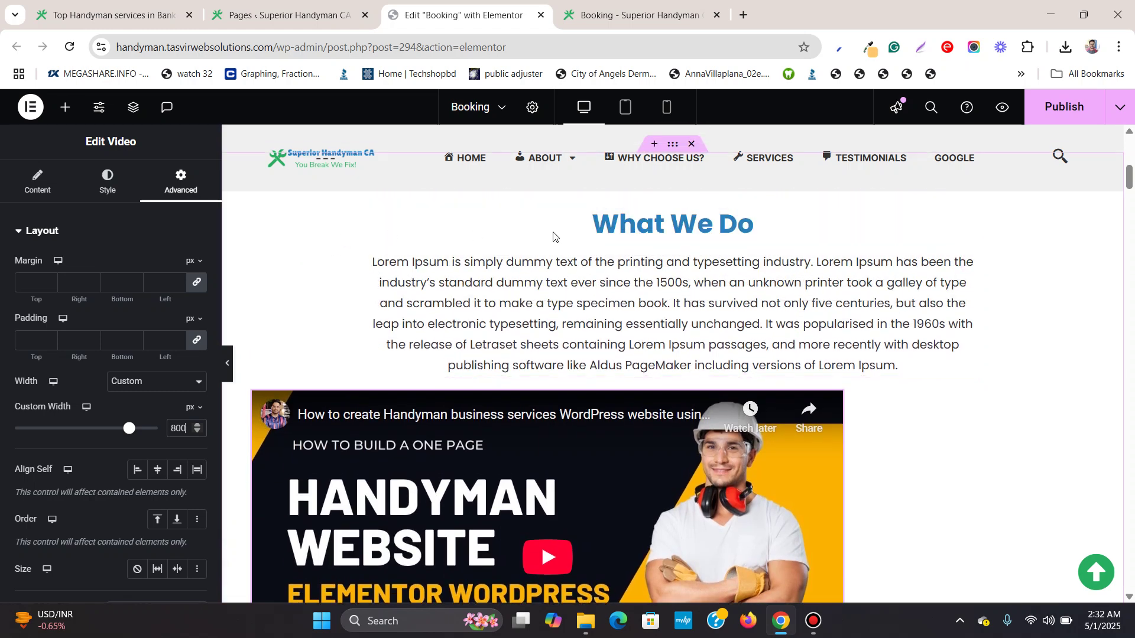
pyautogui.scroll(1, 664, 293)
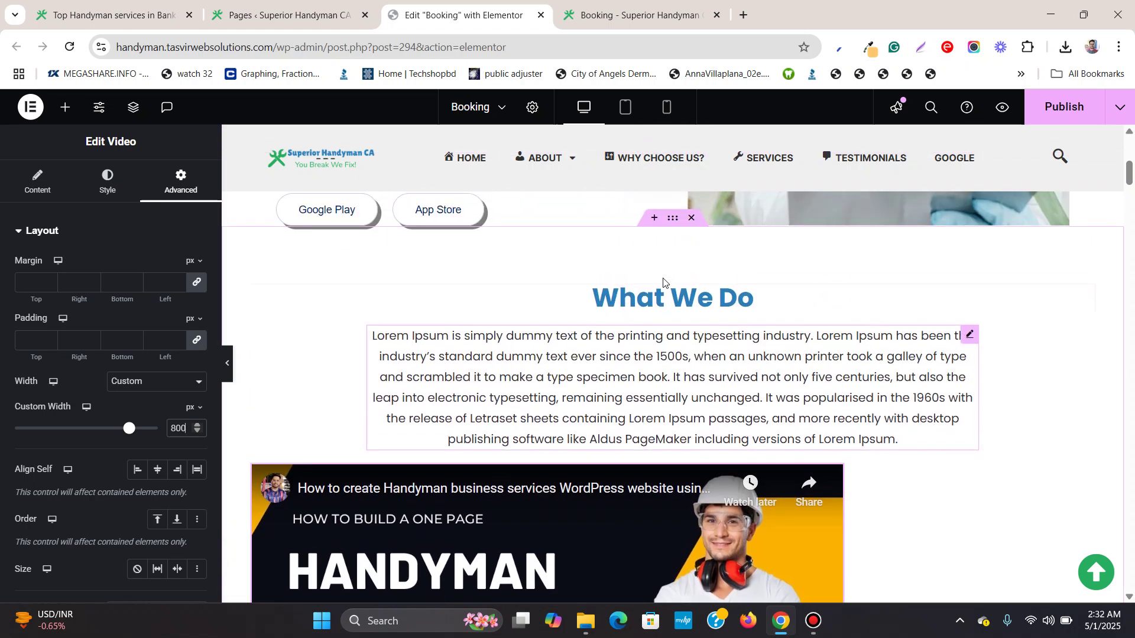
pyautogui.scroll(-2, 668, 269)
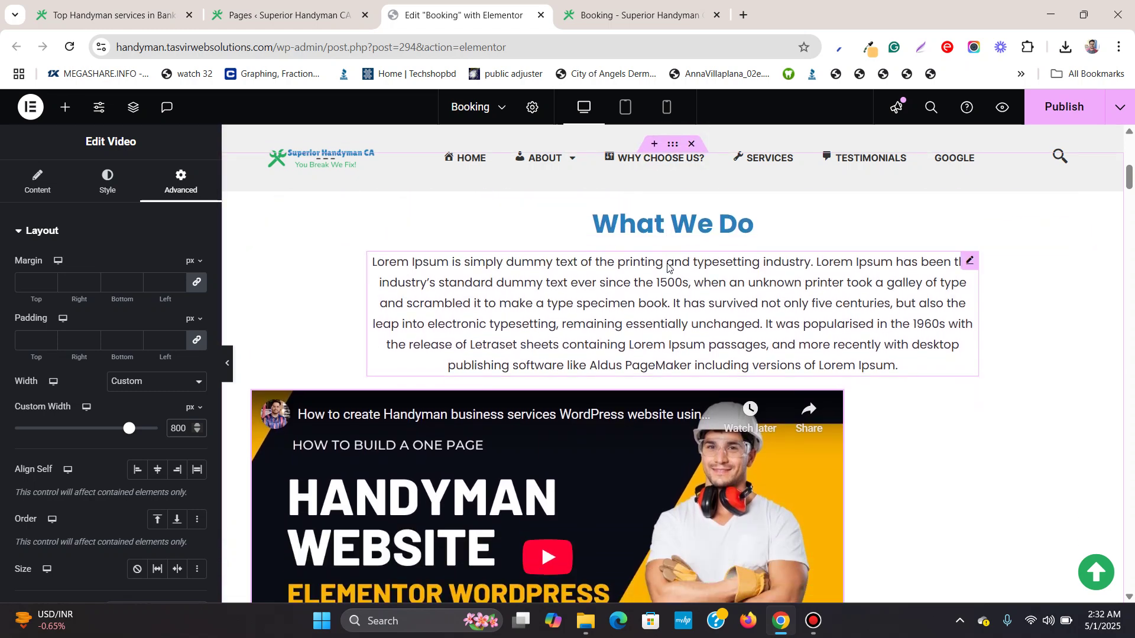
pyautogui.scroll(-2, 668, 269)
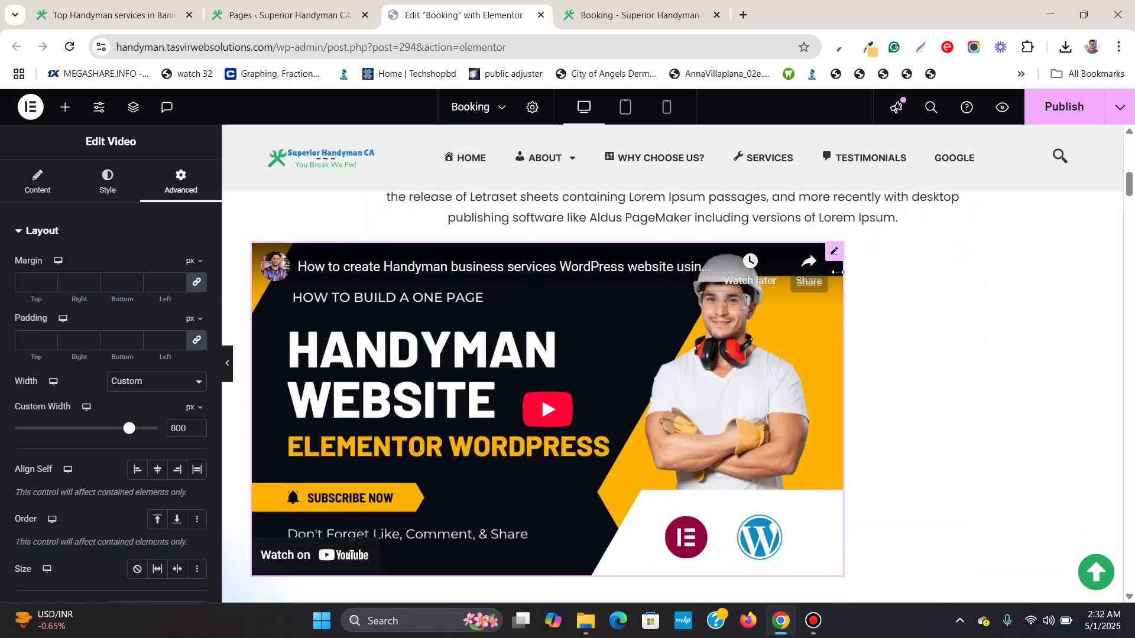
pyautogui.scroll(1, 879, 262)
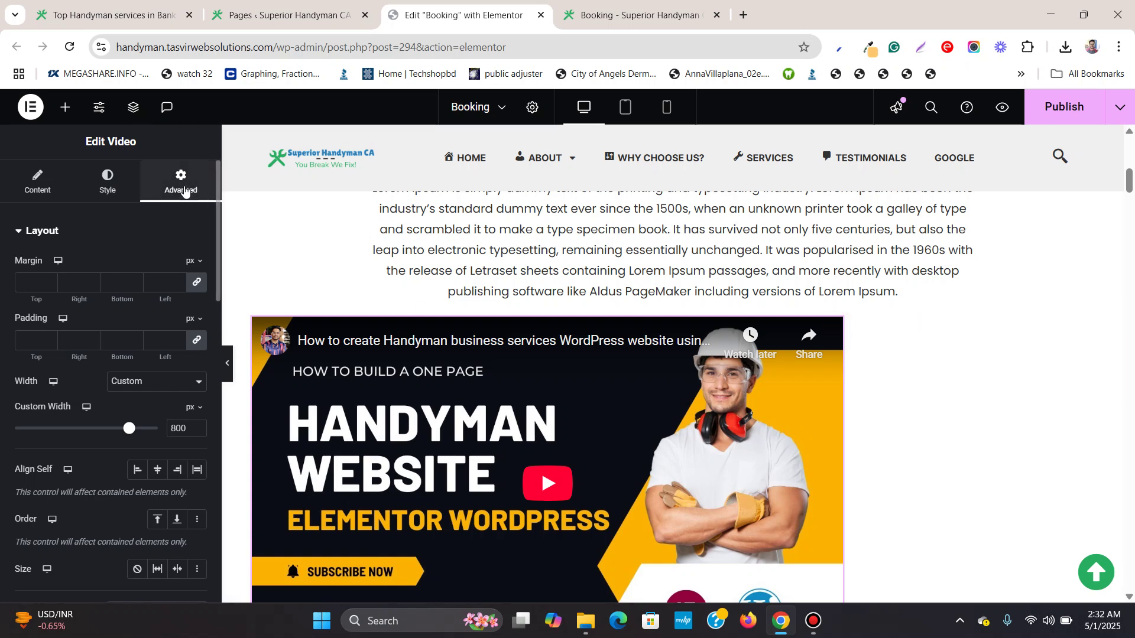
pyautogui.scroll(-1, 18, 465)
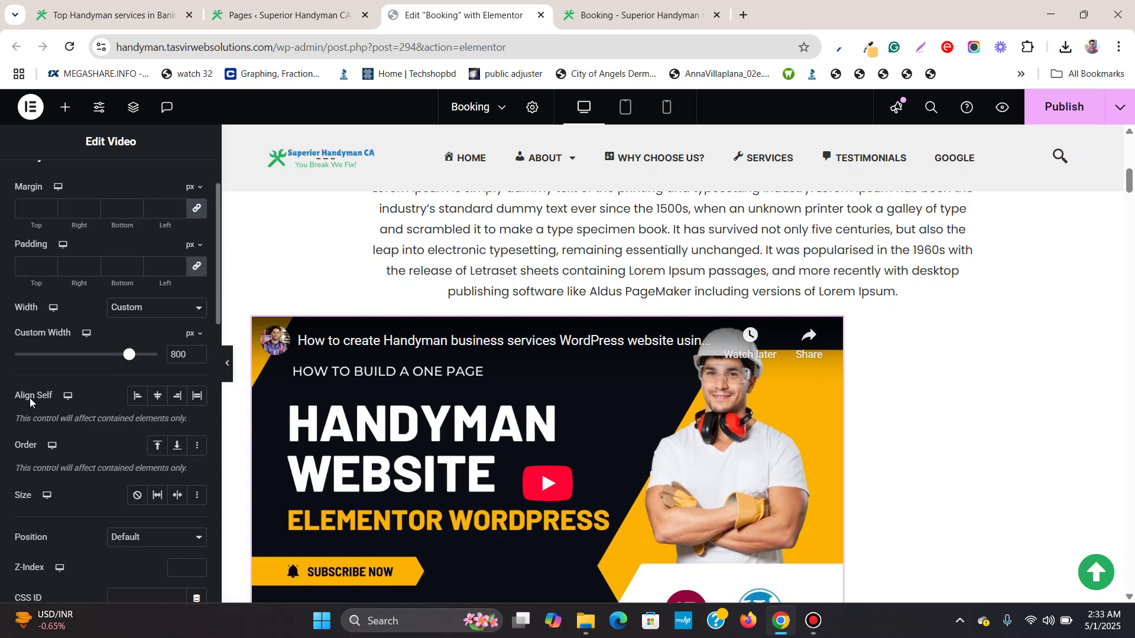
# Try Center, End and Start under Align Self, settling on Center
pyautogui.click(157, 396)
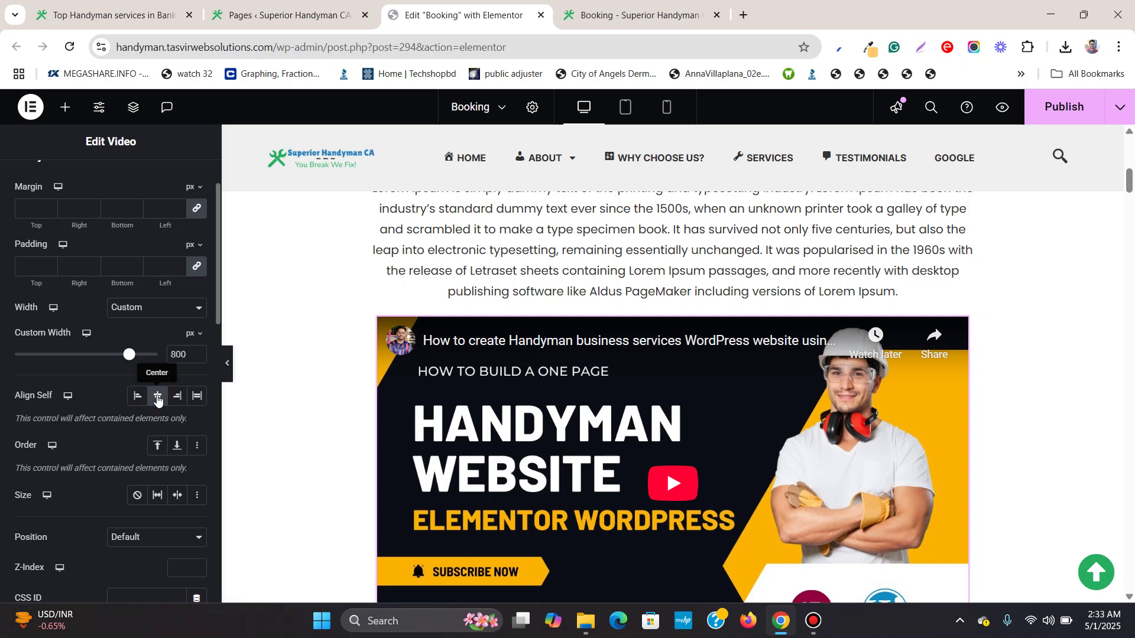
pyautogui.click(178, 397)
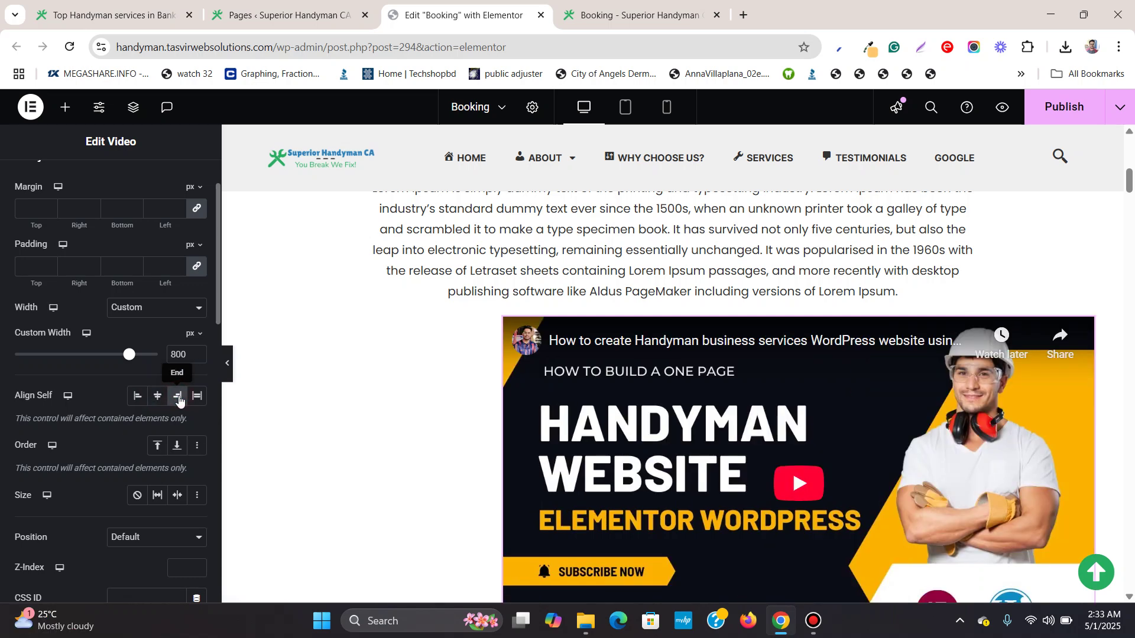
pyautogui.click(137, 397)
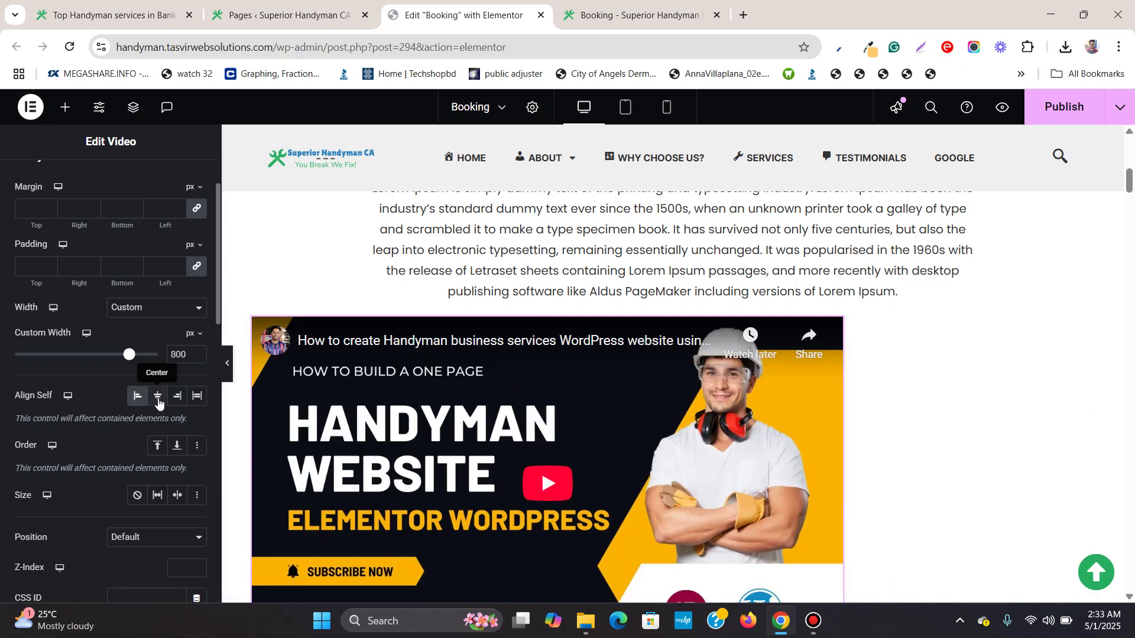
pyautogui.click(157, 397)
pyautogui.scroll(2, 709, 399)
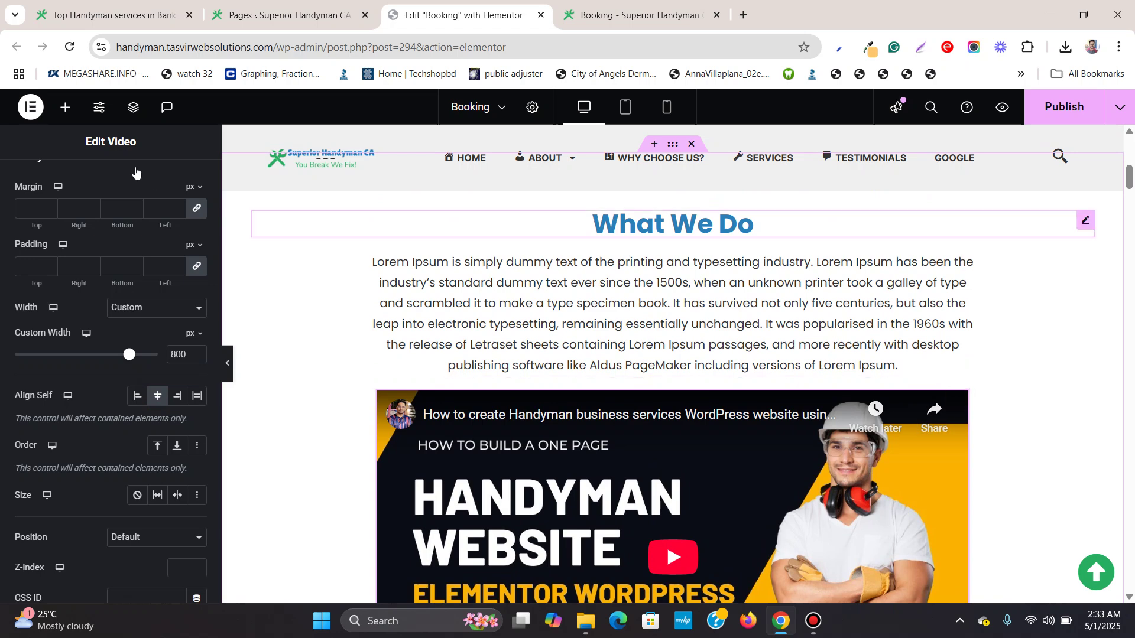
pyautogui.scroll(2, 164, 225)
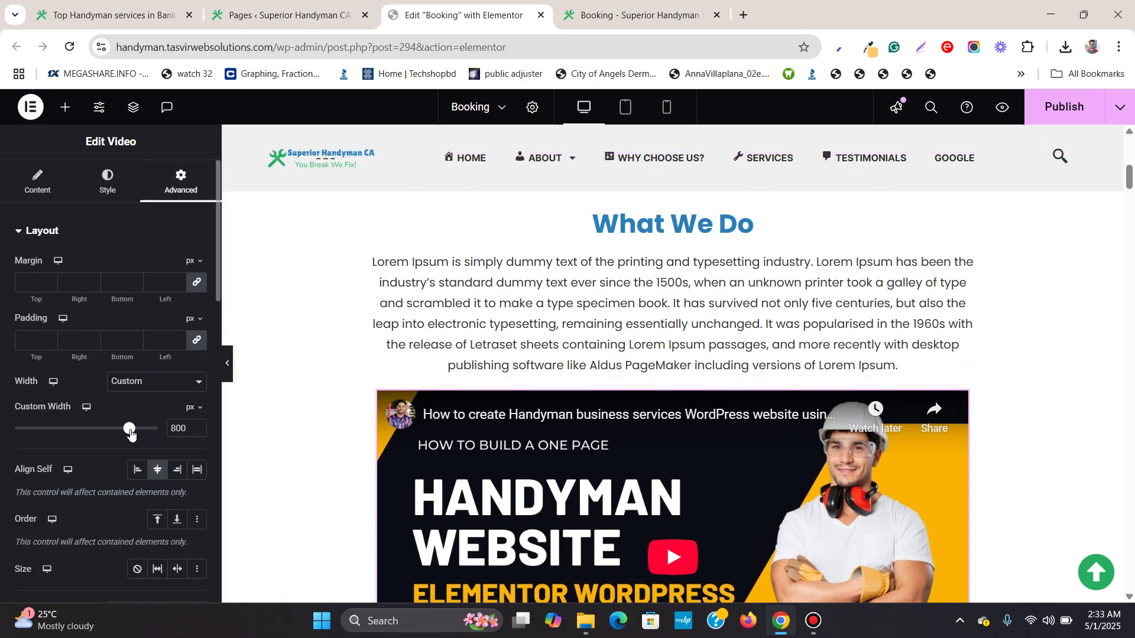
# Increase the Handyman video's custom width to about 903 px
pyautogui.moveTo(130, 430); pyautogui.dragTo(144, 429)
pyautogui.scroll(-2, 564, 338)
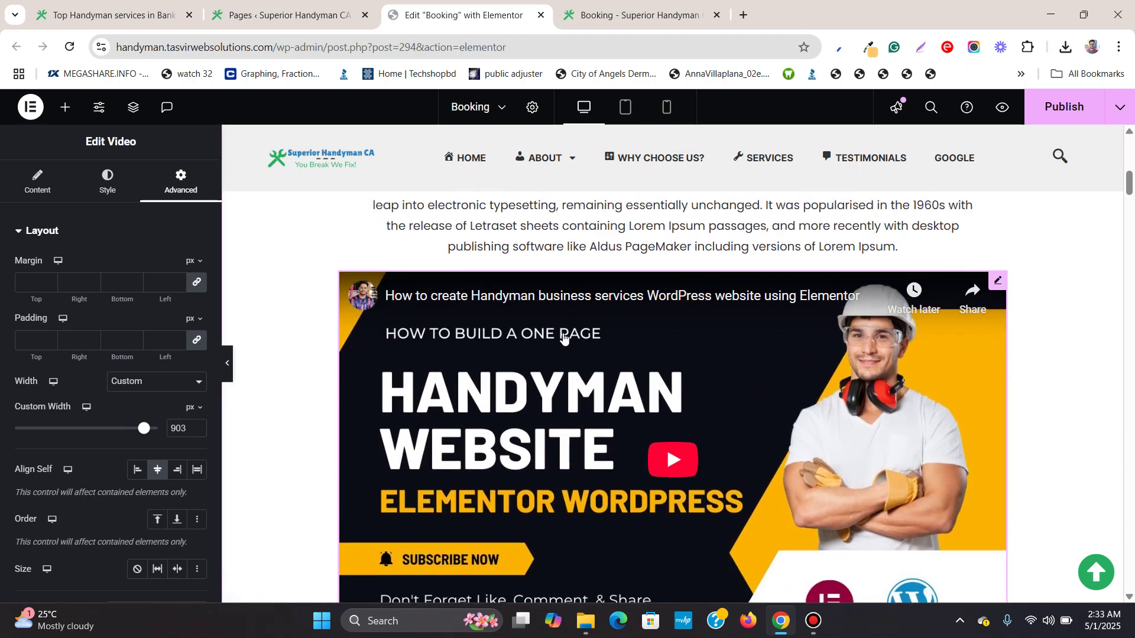
pyautogui.scroll(3, 564, 338)
pyautogui.scroll(-3, 515, 213)
pyautogui.scroll(-3, 635, 279)
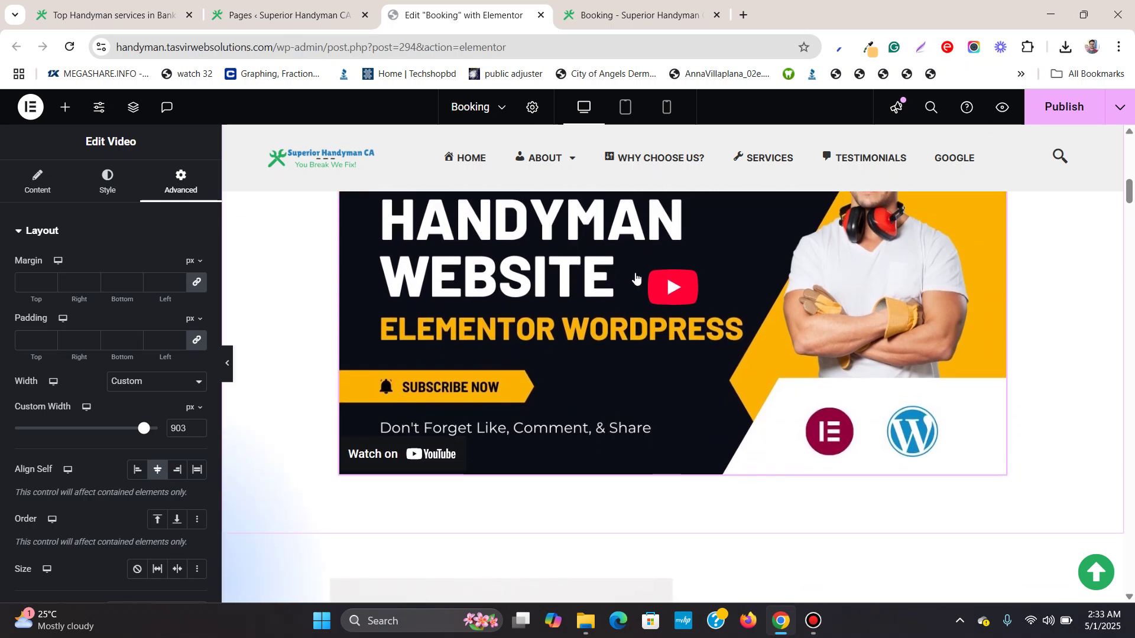
pyautogui.scroll(3, 635, 280)
pyautogui.scroll(2, 636, 280)
pyautogui.scroll(1, 635, 280)
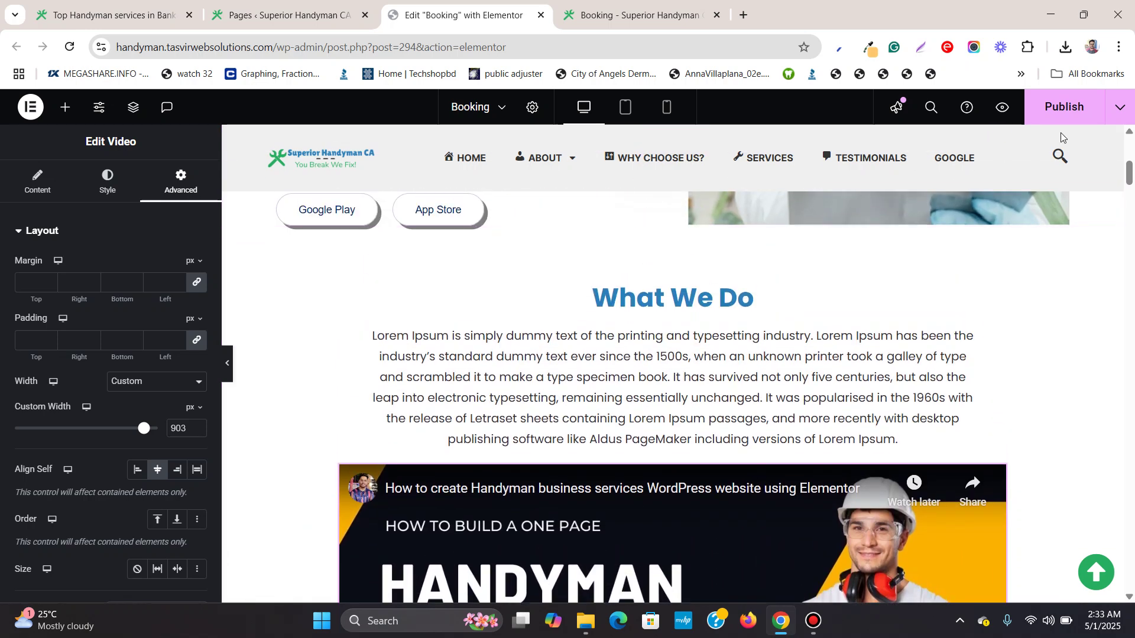
# Publish the Booking page with the 903 px centered video
pyautogui.click(1076, 110)
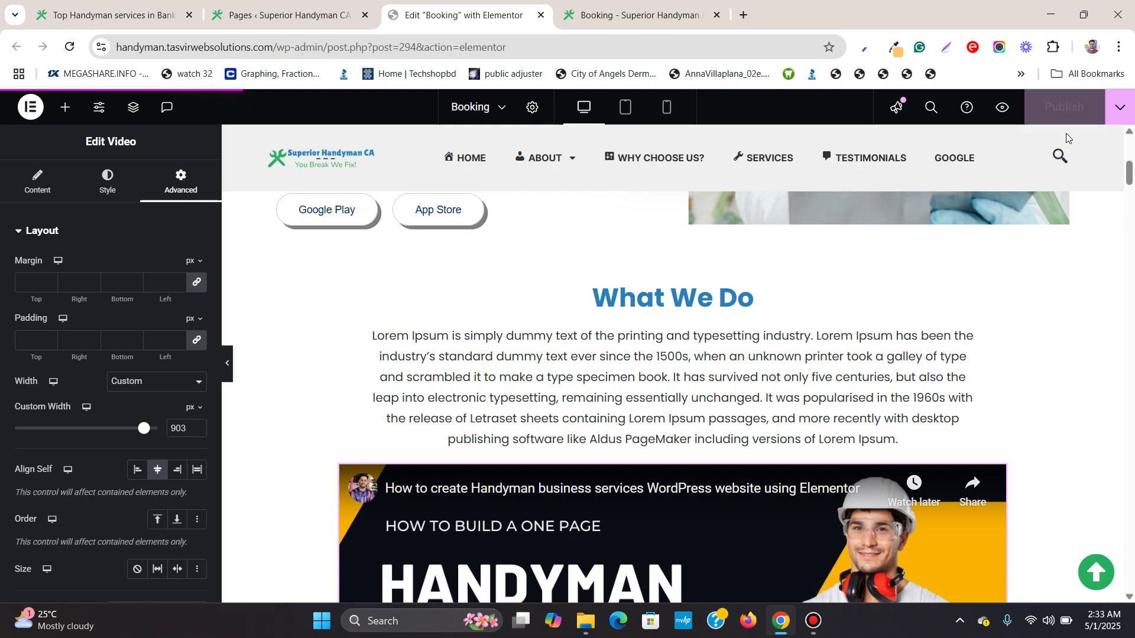
# Reload the live Booking tab in Chrome to check the centered video
pyautogui.click(639, 14)
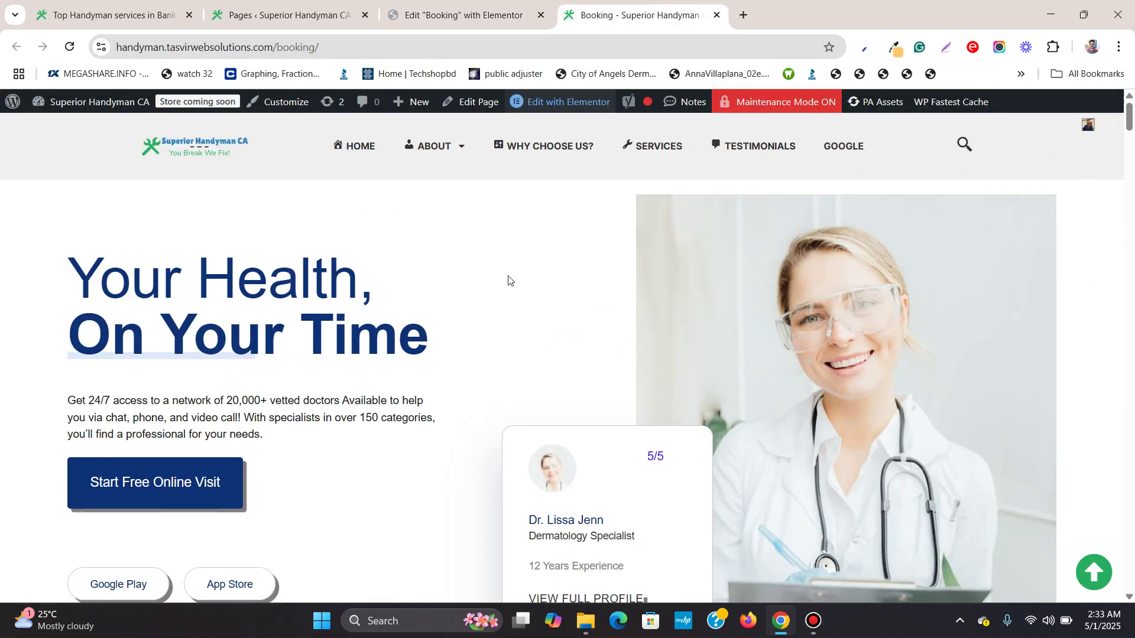
pyautogui.scroll(-5, 513, 280)
pyautogui.scroll(-3, 513, 279)
pyautogui.scroll(-2, 513, 280)
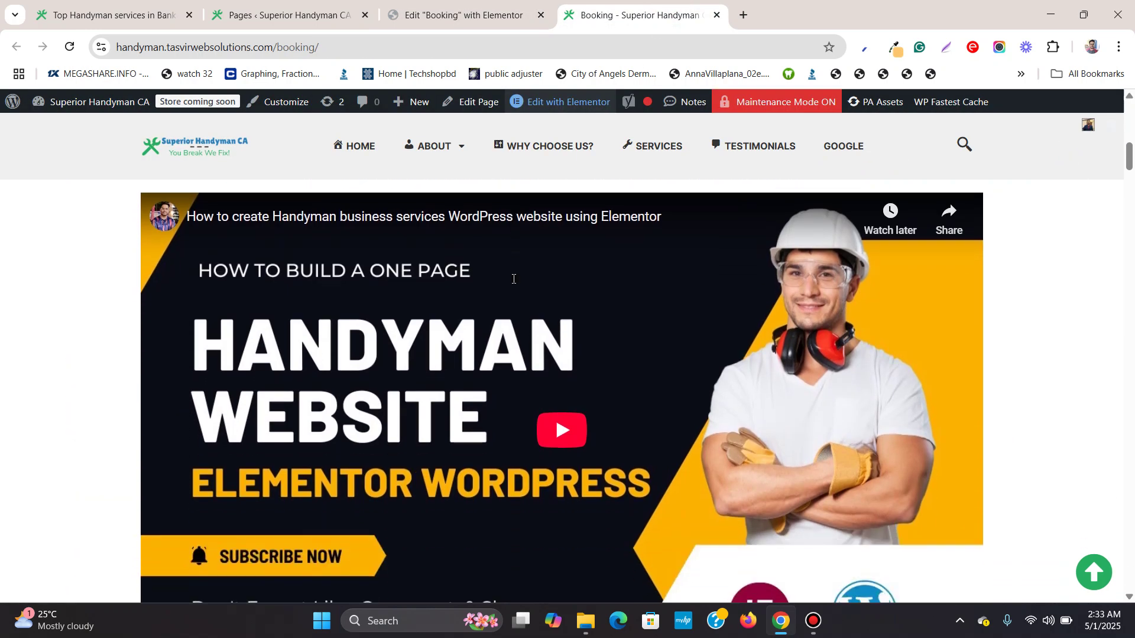
pyautogui.scroll(-1, 513, 285)
pyautogui.scroll(1, 512, 283)
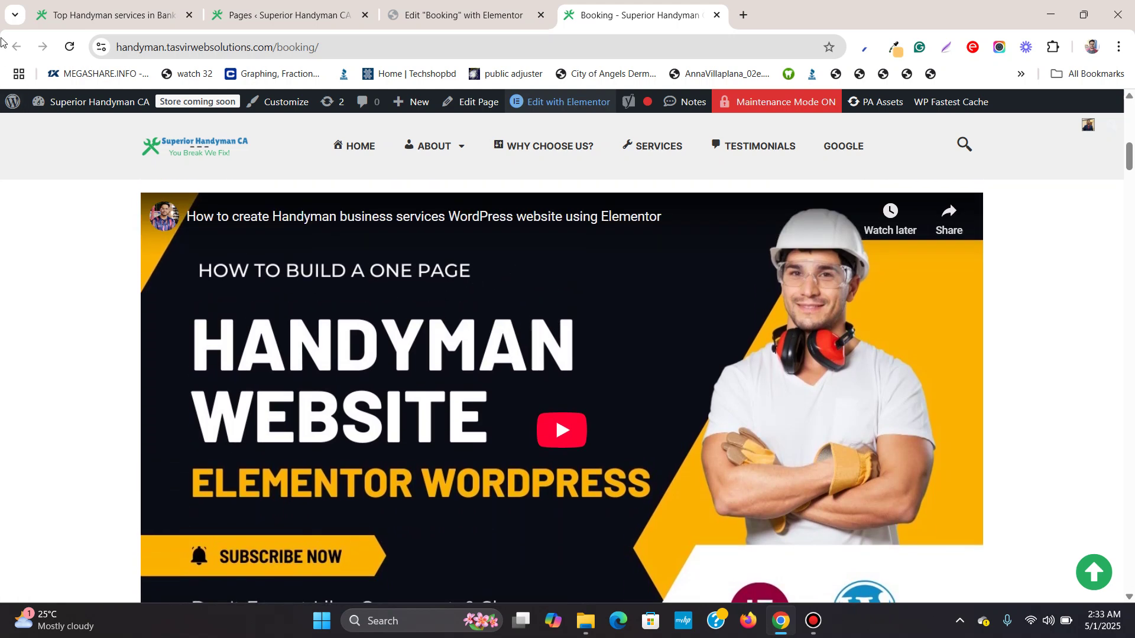
pyautogui.click(71, 47)
pyautogui.moveTo(99, 101)
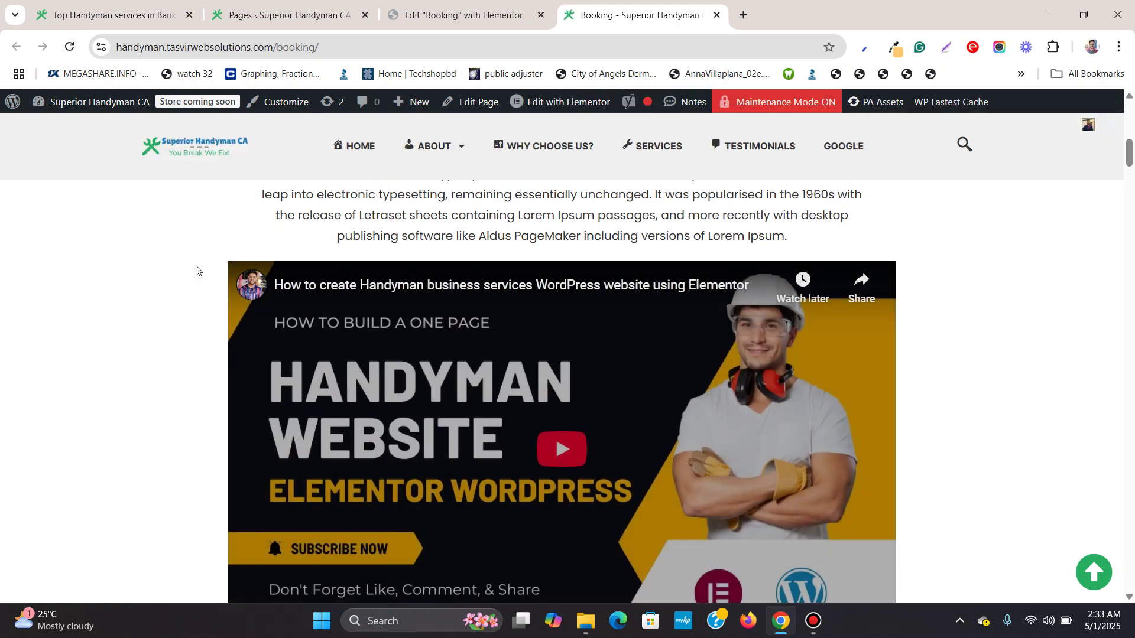
pyautogui.scroll(-1, 198, 271)
pyautogui.scroll(-1, 198, 270)
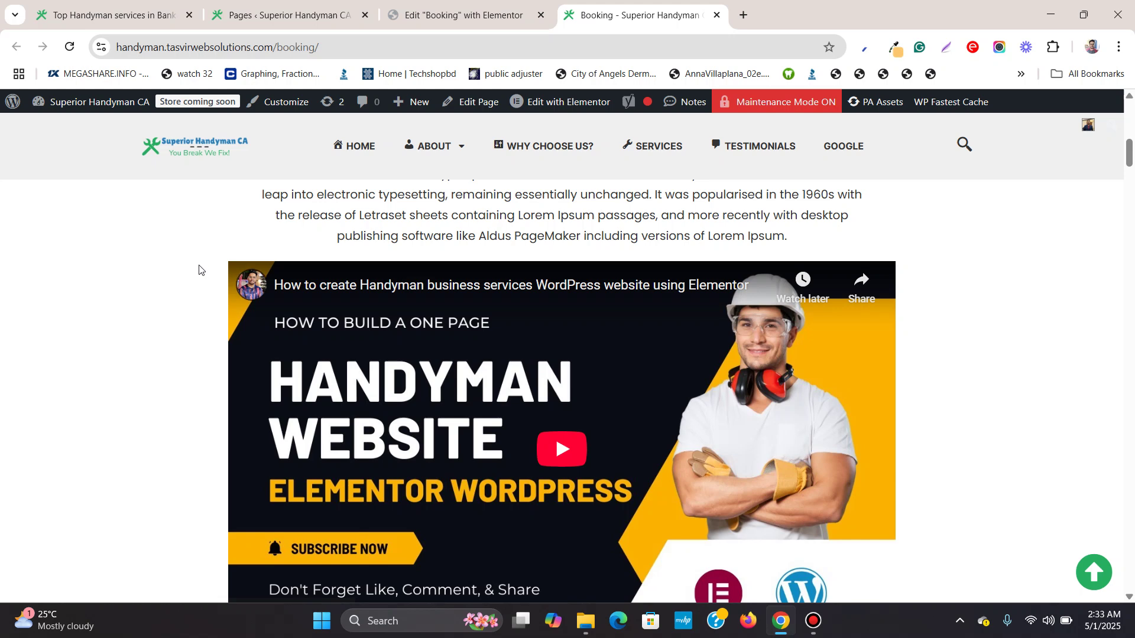
pyautogui.scroll(-1, 201, 269)
pyautogui.scroll(1, 430, 245)
pyautogui.scroll(1, 224, 257)
pyautogui.scroll(-1, 221, 260)
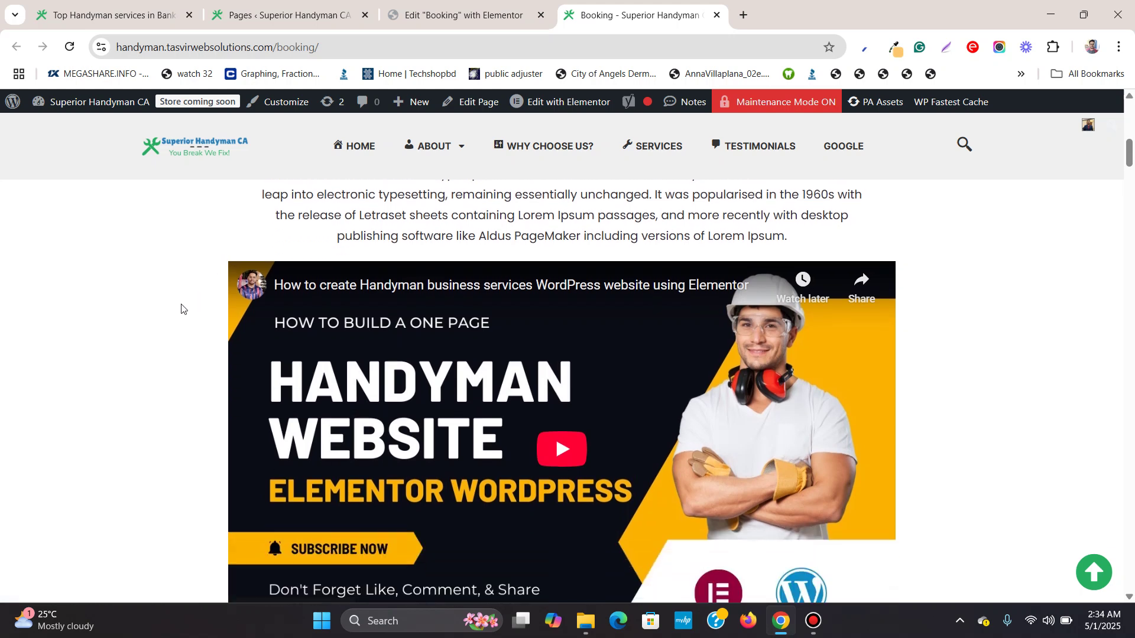